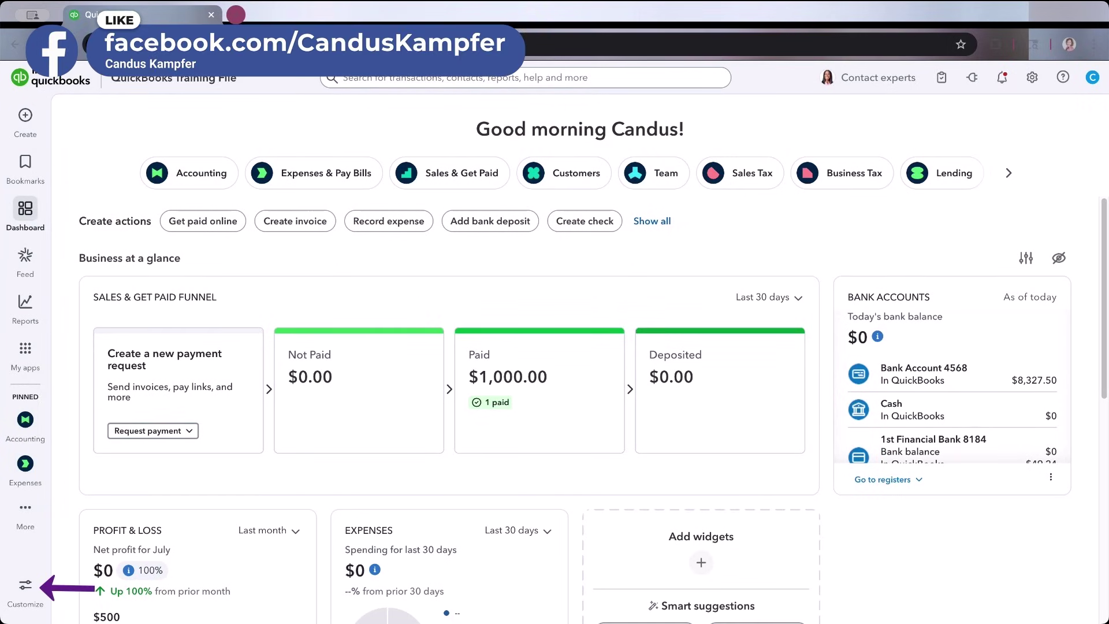
# Unpin Accounting and Expenses & Pay Bills, pin Sales & Get Paid, Customer Hub and Team, and save
pyautogui.click(25, 586)
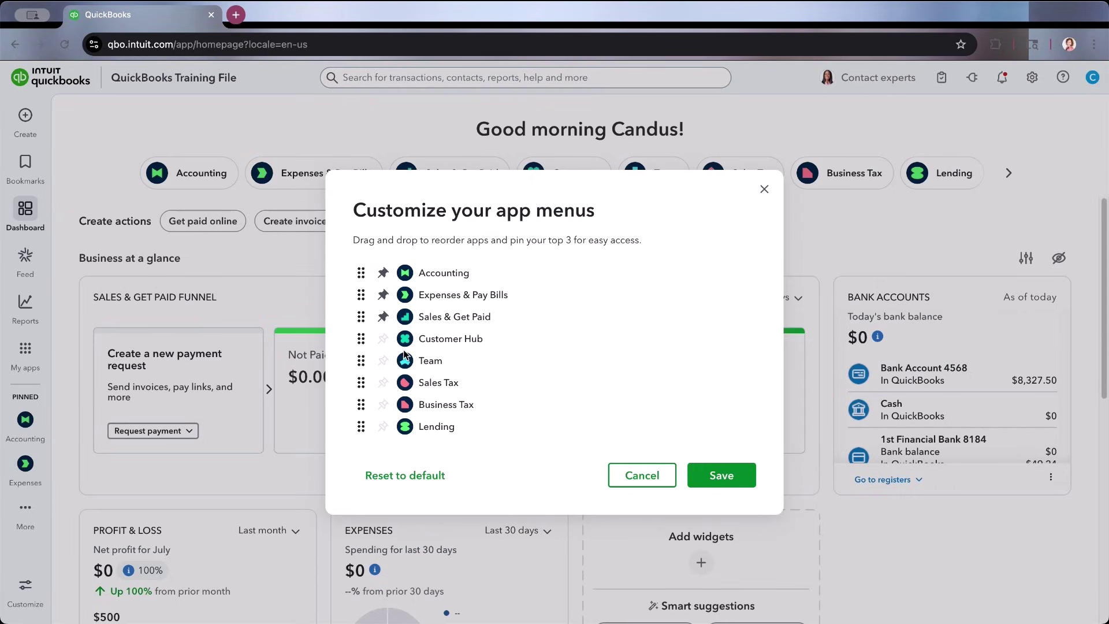
pyautogui.click(384, 317)
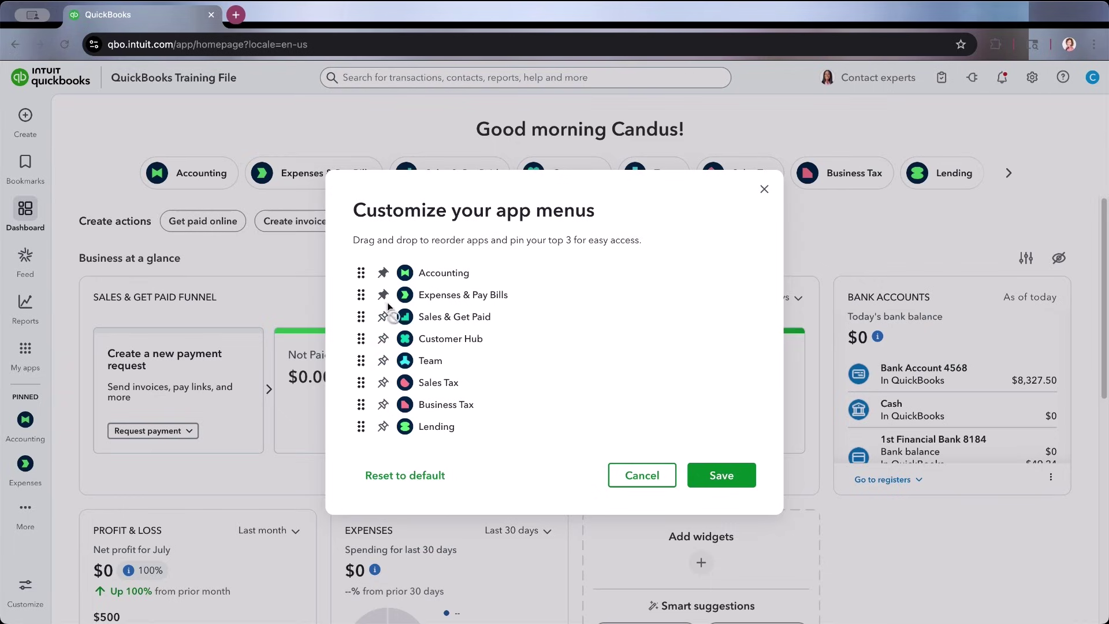
pyautogui.click(384, 296)
pyautogui.click(383, 272)
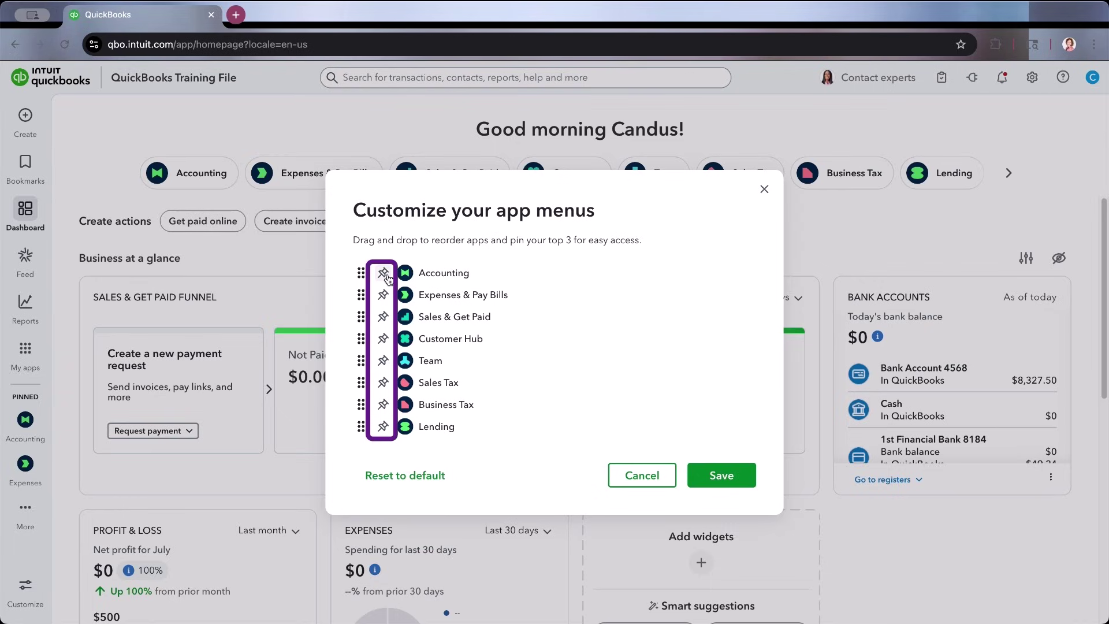
pyautogui.click(384, 316)
pyautogui.click(383, 338)
pyautogui.click(384, 361)
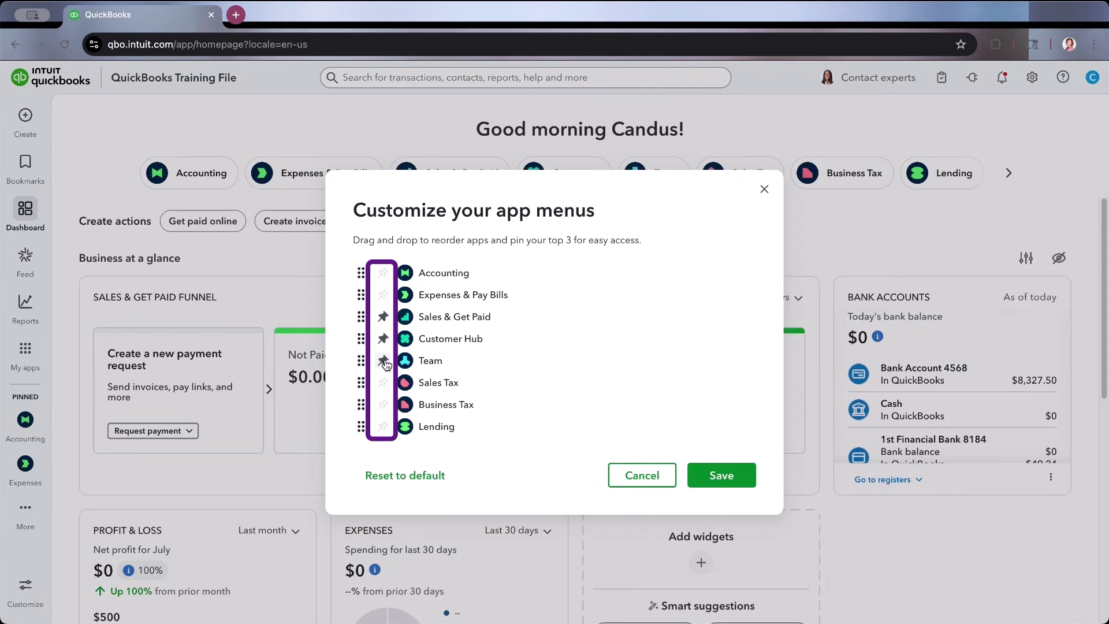
pyautogui.click(721, 475)
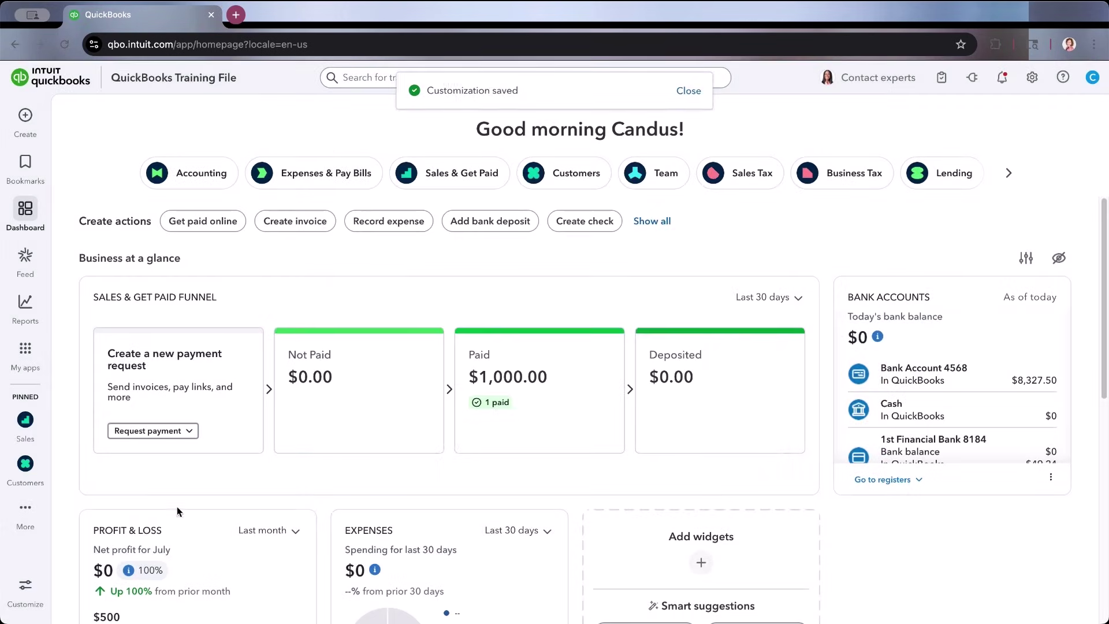
pyautogui.moveTo(25, 508)
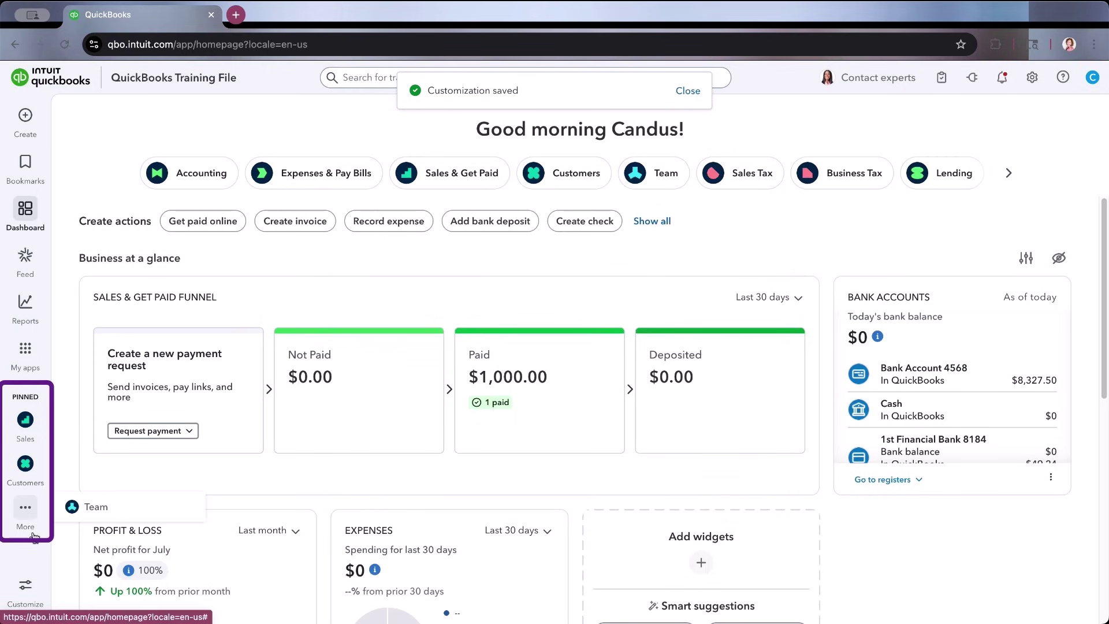
# Drag Sales & Get Paid, Customer Hub and Team to the top, then reset app menus to default and save
pyautogui.click(25, 588)
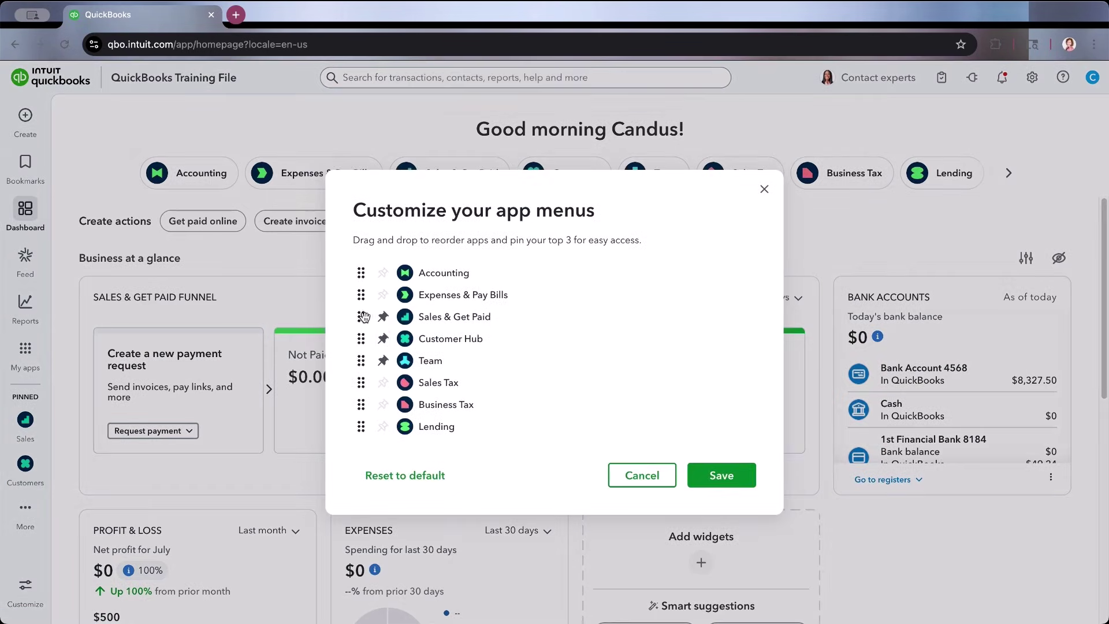
pyautogui.moveTo(361, 319); pyautogui.dragTo(361, 272)
pyautogui.moveTo(361, 339); pyautogui.dragTo(361, 295)
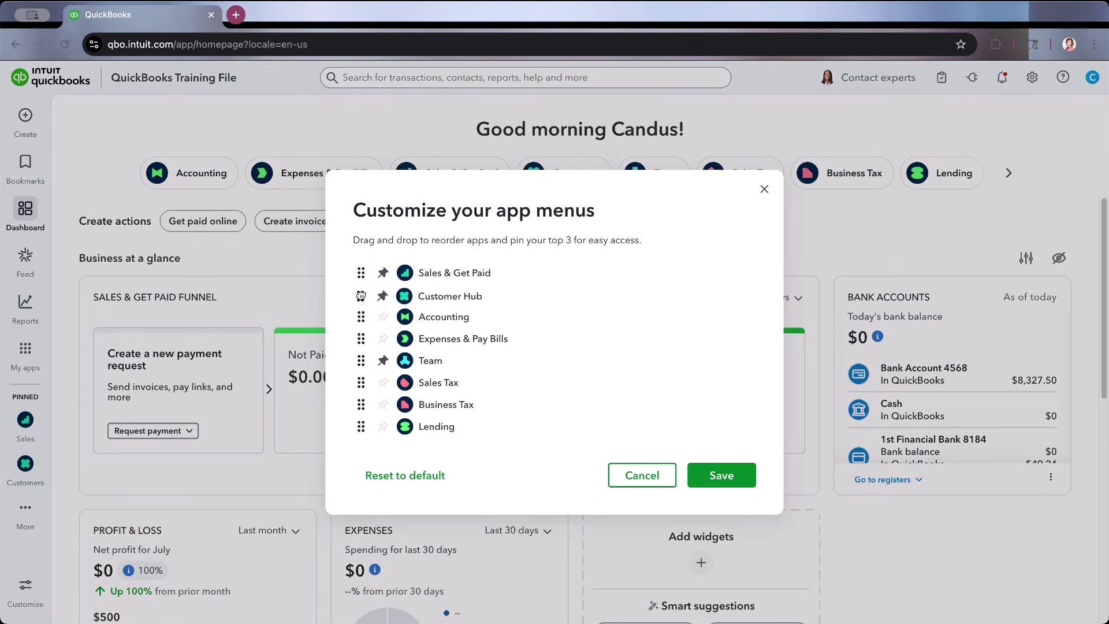
pyautogui.moveTo(361, 361); pyautogui.dragTo(360, 318)
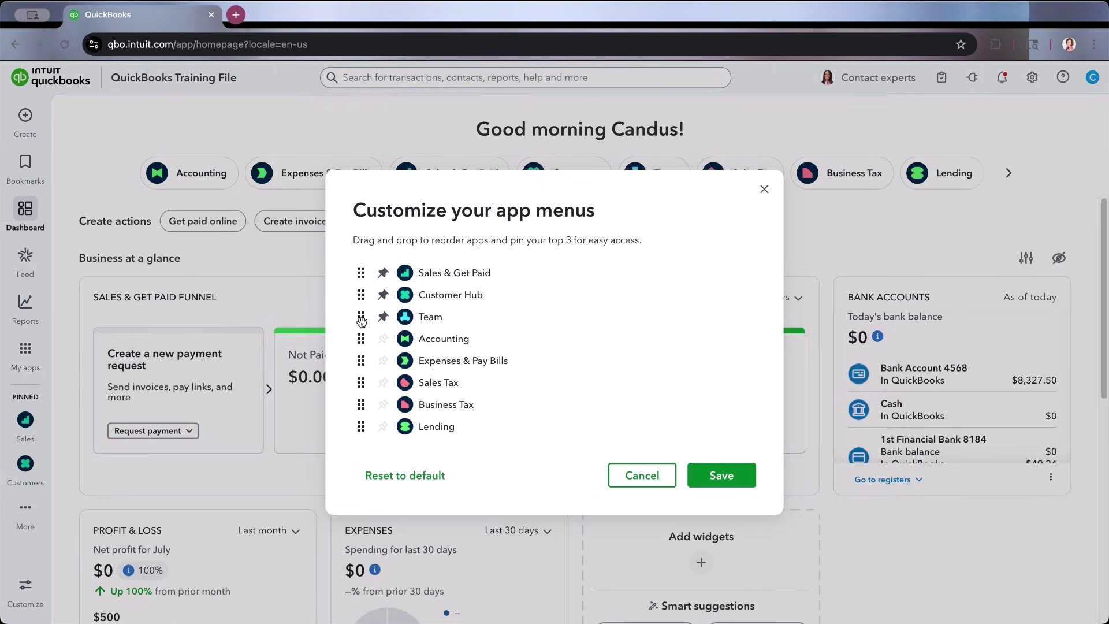
pyautogui.moveTo(358, 317); pyautogui.dragTo(361, 273)
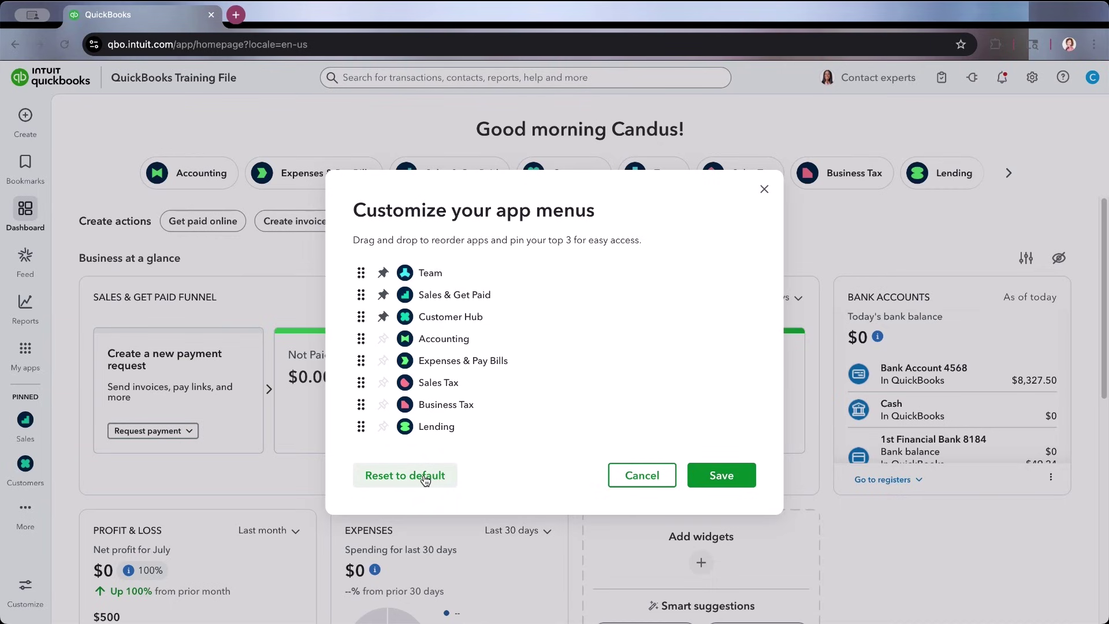
pyautogui.click(425, 477)
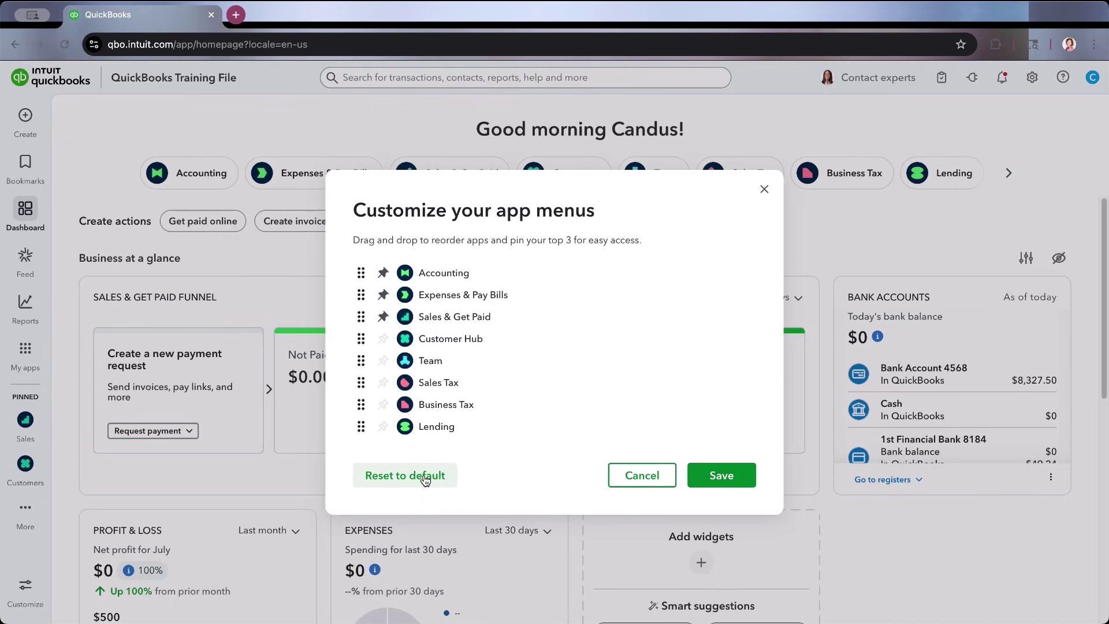
pyautogui.click(718, 474)
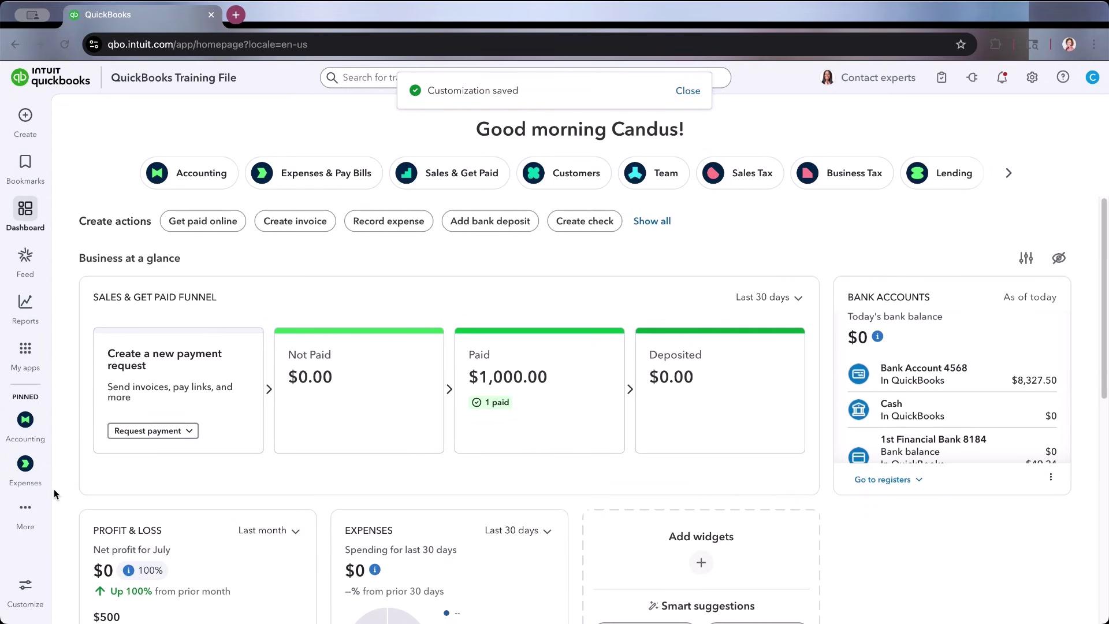
# Open the Reconcile page from its bookmark, then switch to the Chart of accounts
pyautogui.moveTo(42, 186)
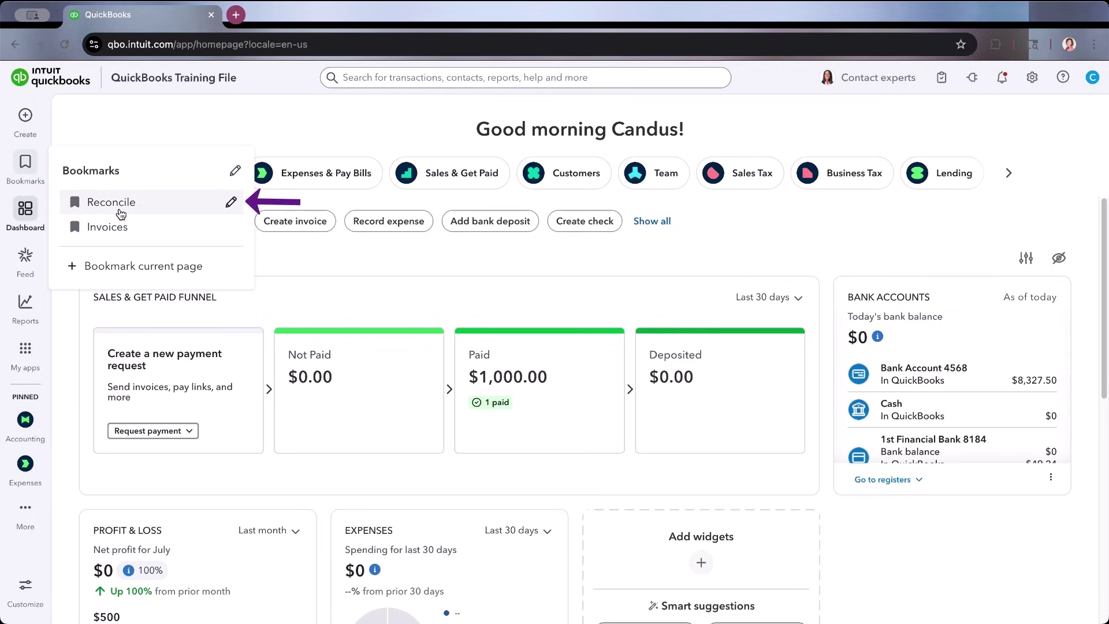
pyautogui.click(111, 202)
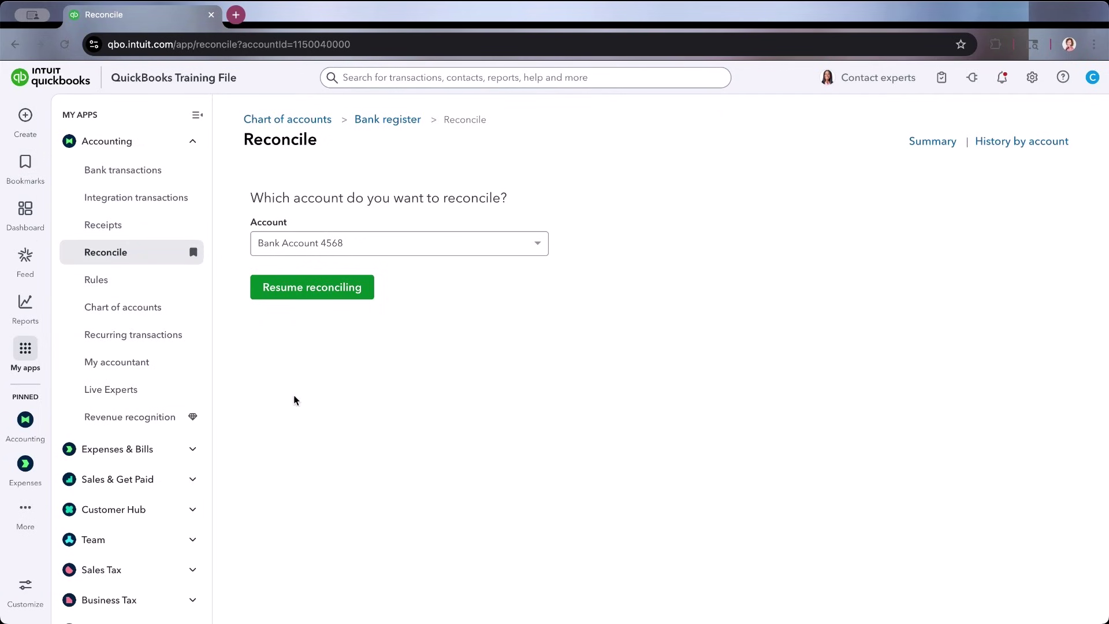
pyautogui.click(172, 312)
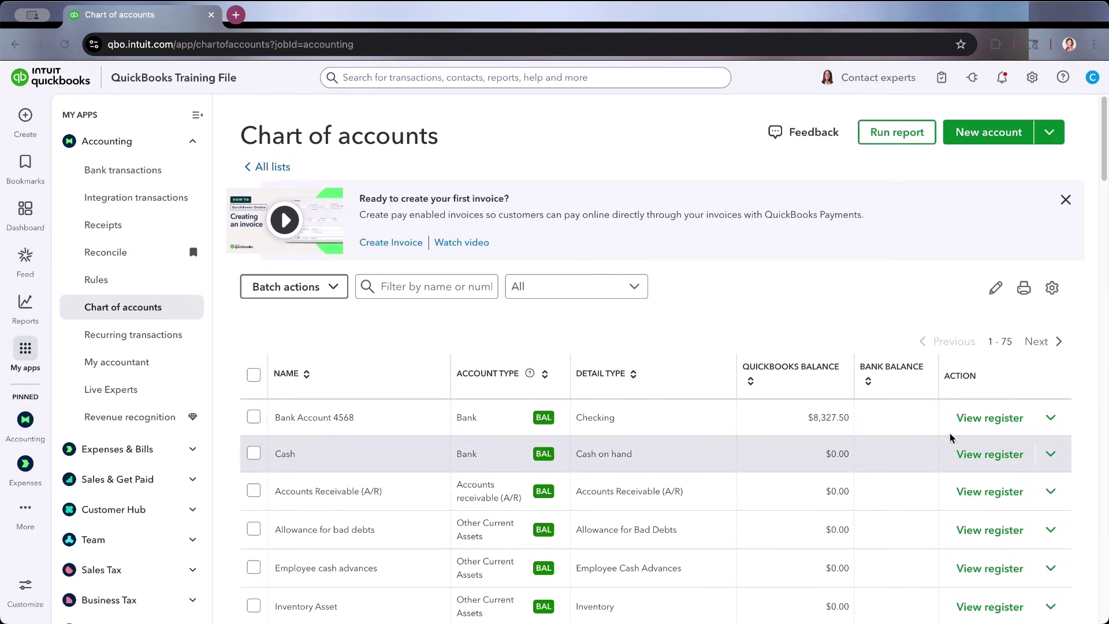
# Open the Bank Account 4568 register and bookmark it as 'Bank Account 4568 - Register'
pyautogui.click(974, 421)
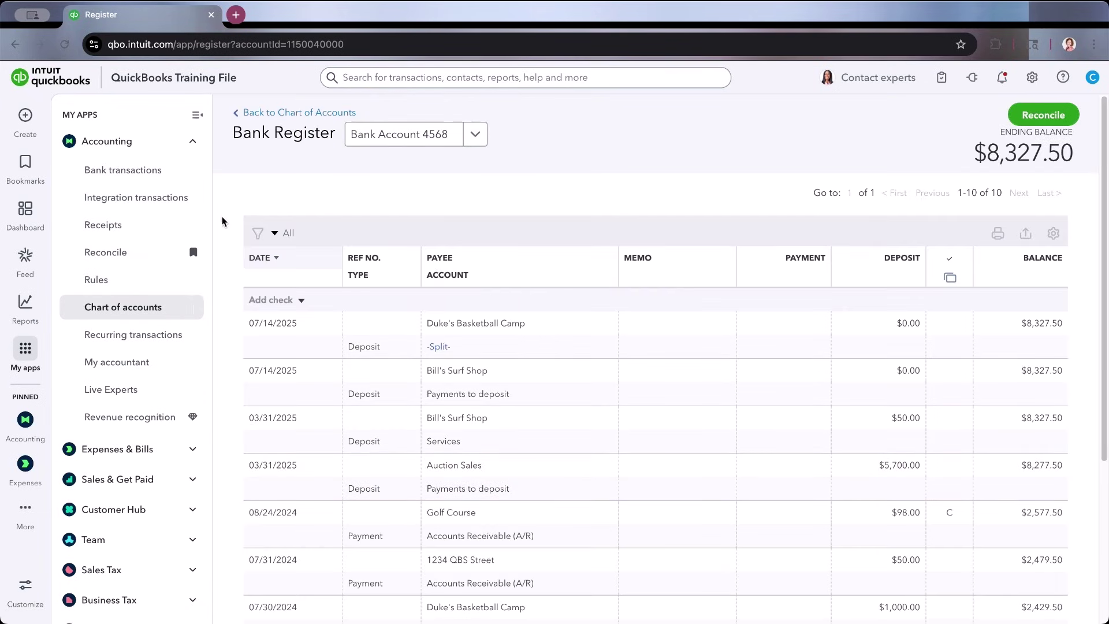
pyautogui.click(26, 165)
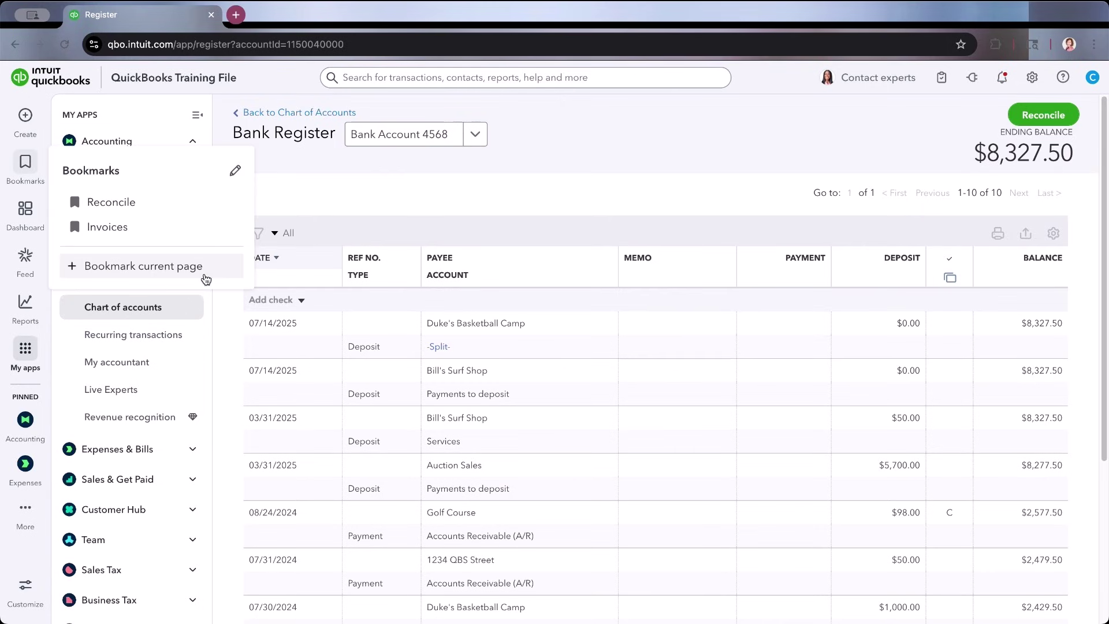
pyautogui.click(214, 277)
pyautogui.moveTo(155, 305); pyautogui.dragTo(80, 309)
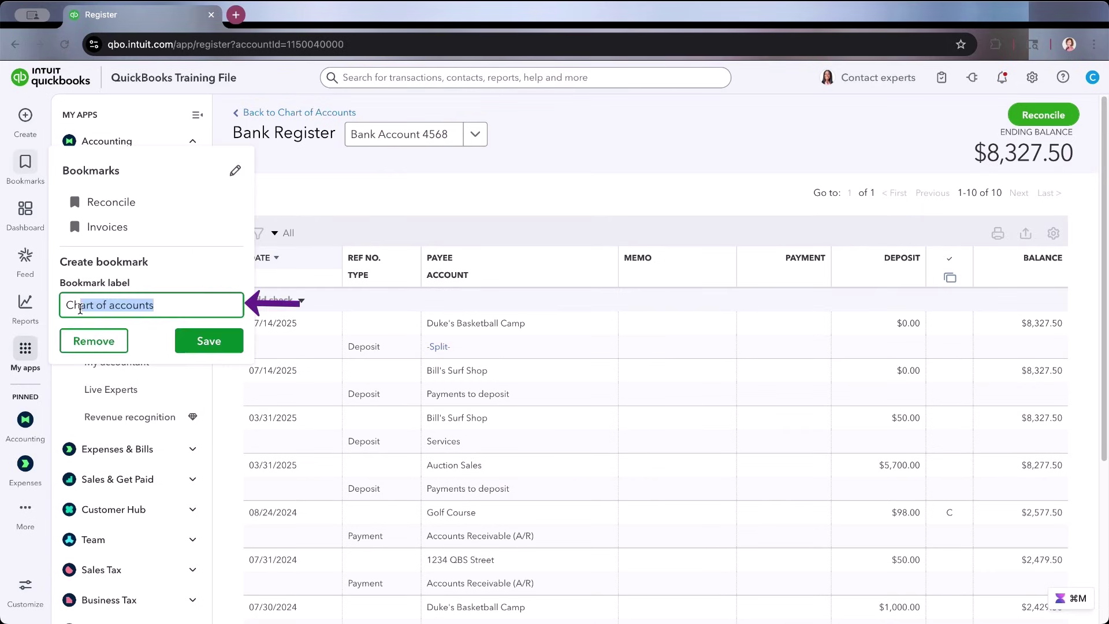
pyautogui.press('BackSpace')
pyautogui.press('BackSpace')
pyautogui.press('BackSpace')
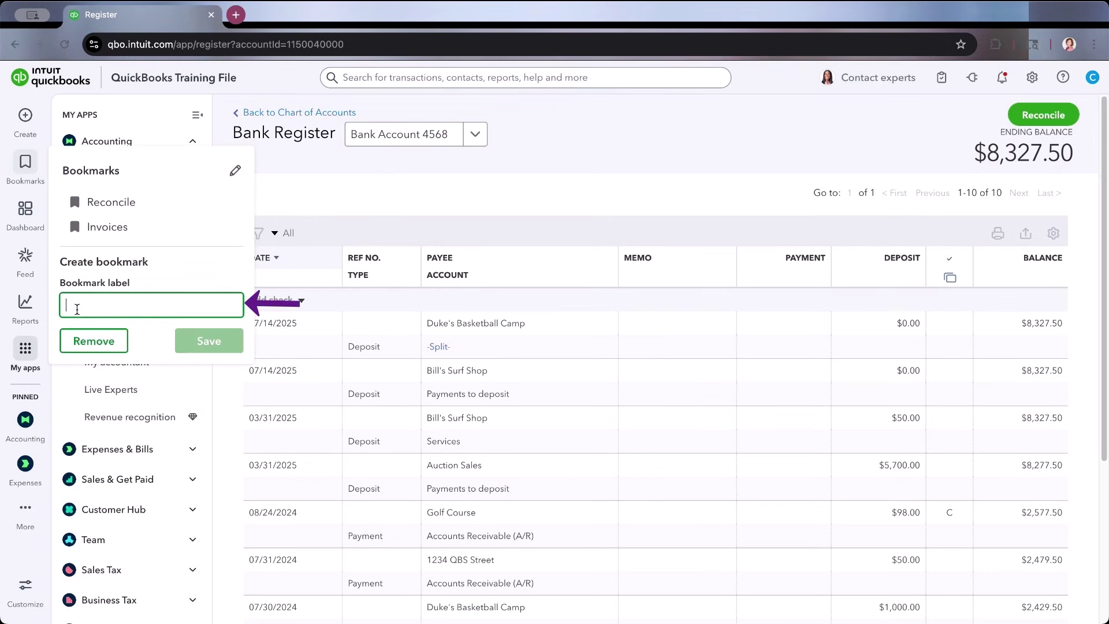
pyautogui.write('Bank Account 4568 - Register')
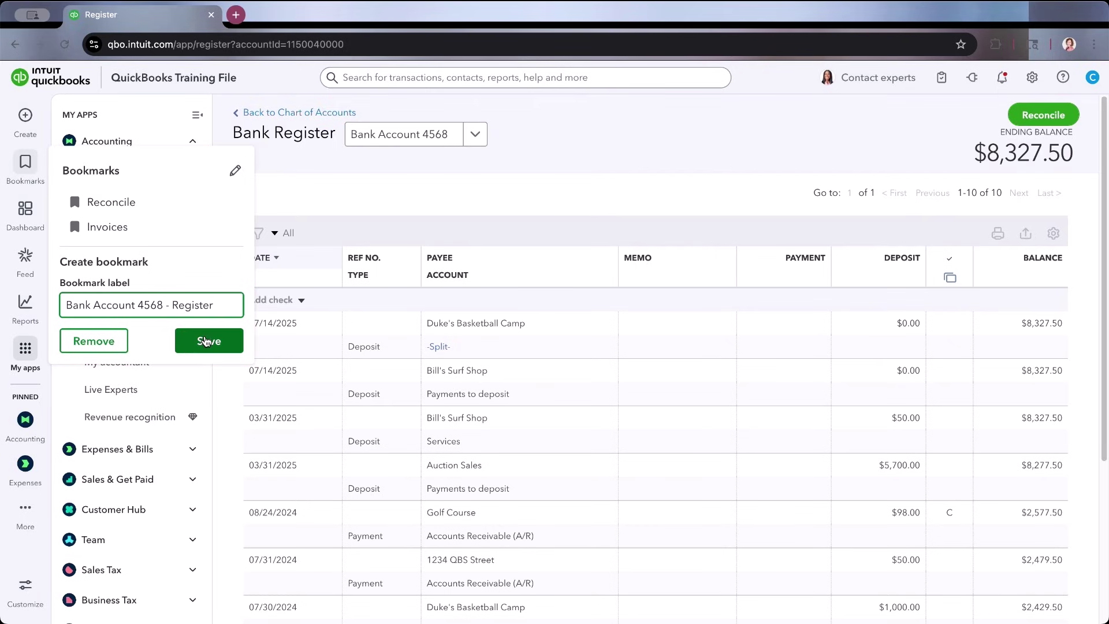
pyautogui.click(207, 342)
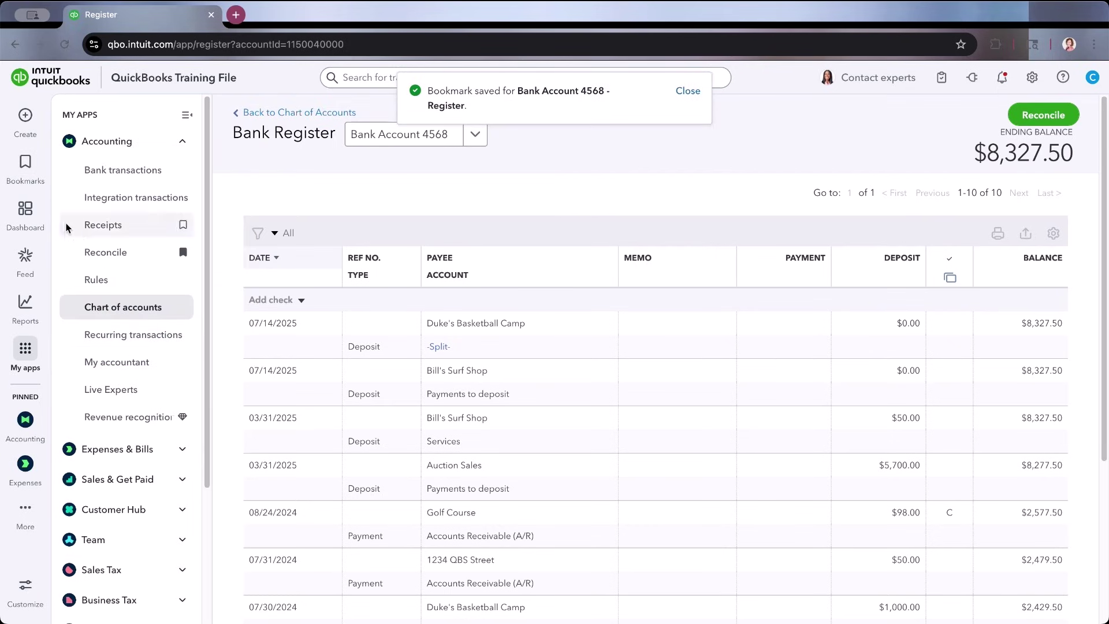
pyautogui.click(25, 164)
# Jump to the Invoices bookmark, then to the Bank Account 4568 register bookmark, and show bookmarks again
pyautogui.click(106, 229)
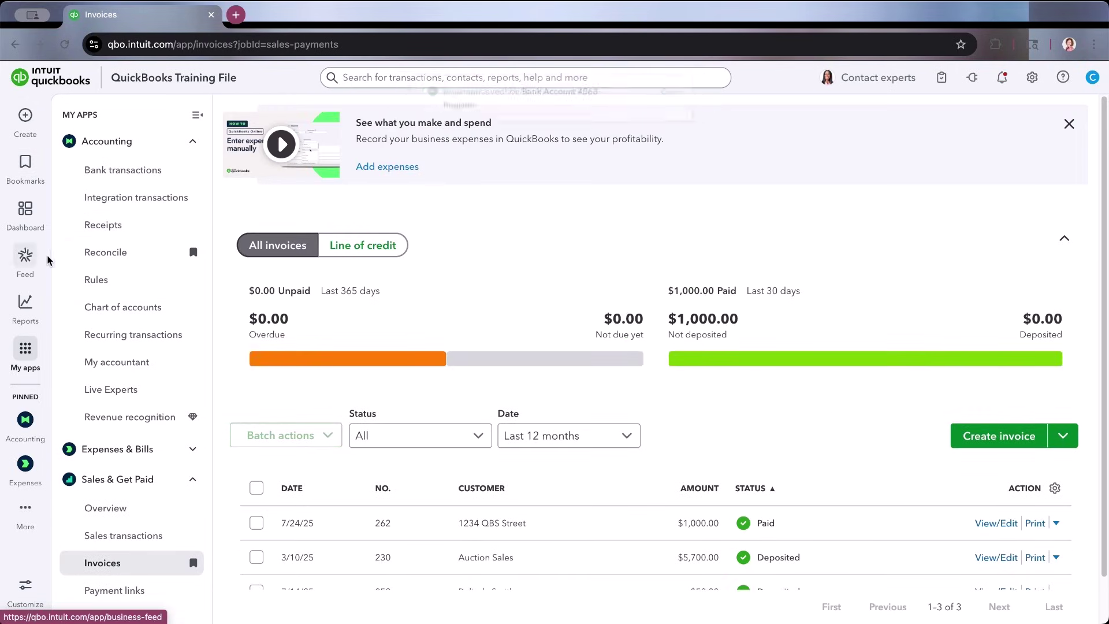
pyautogui.click(25, 164)
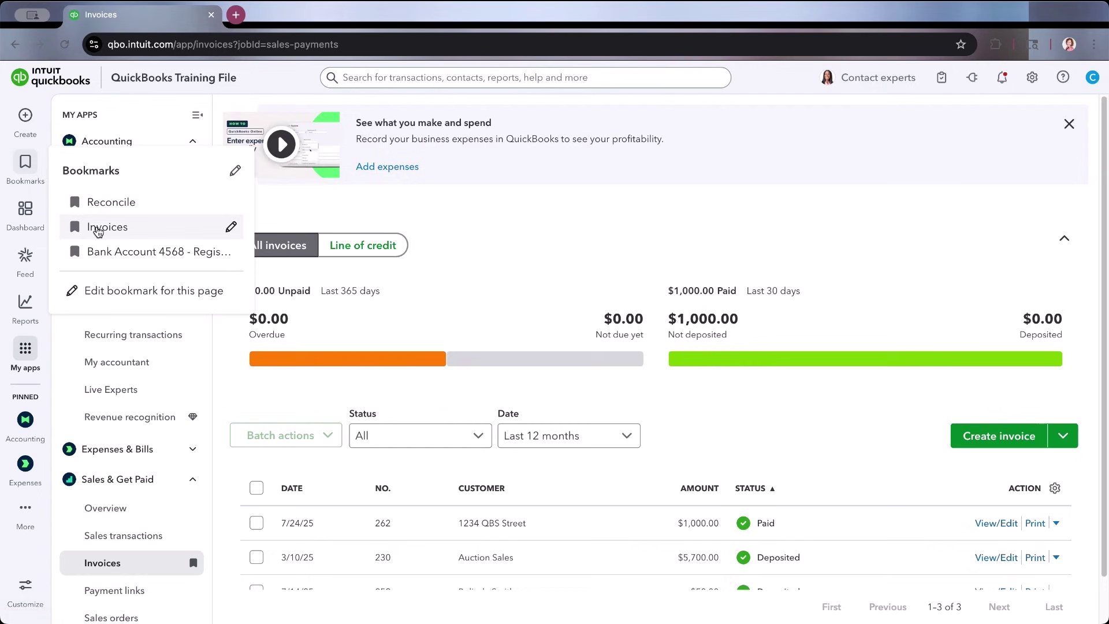
pyautogui.click(116, 252)
pyautogui.click(23, 172)
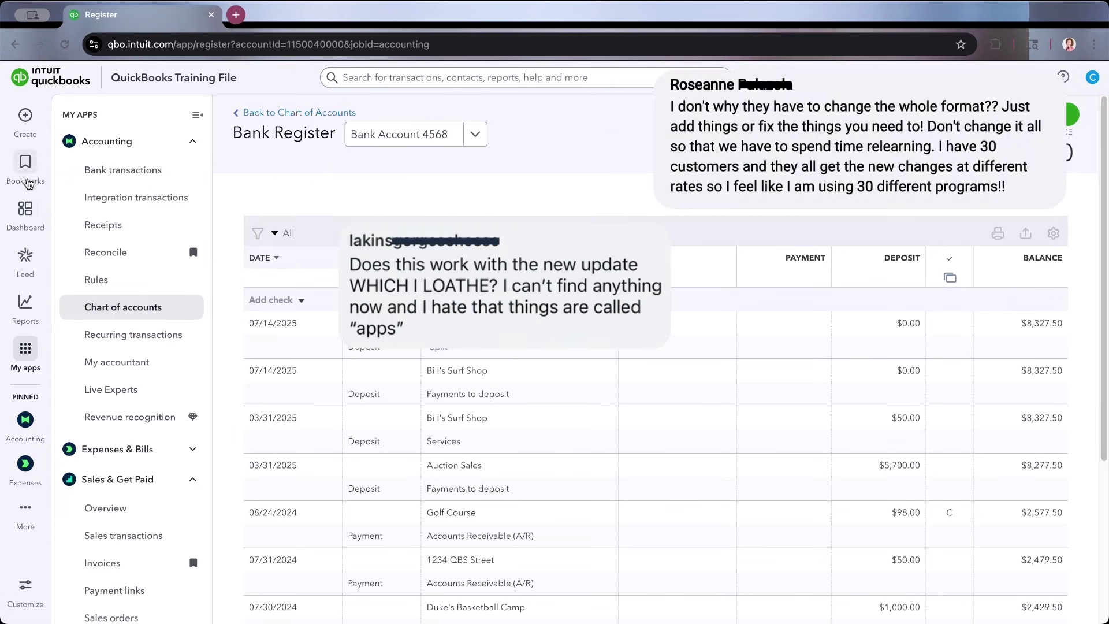
pyautogui.moveTo(25, 168)
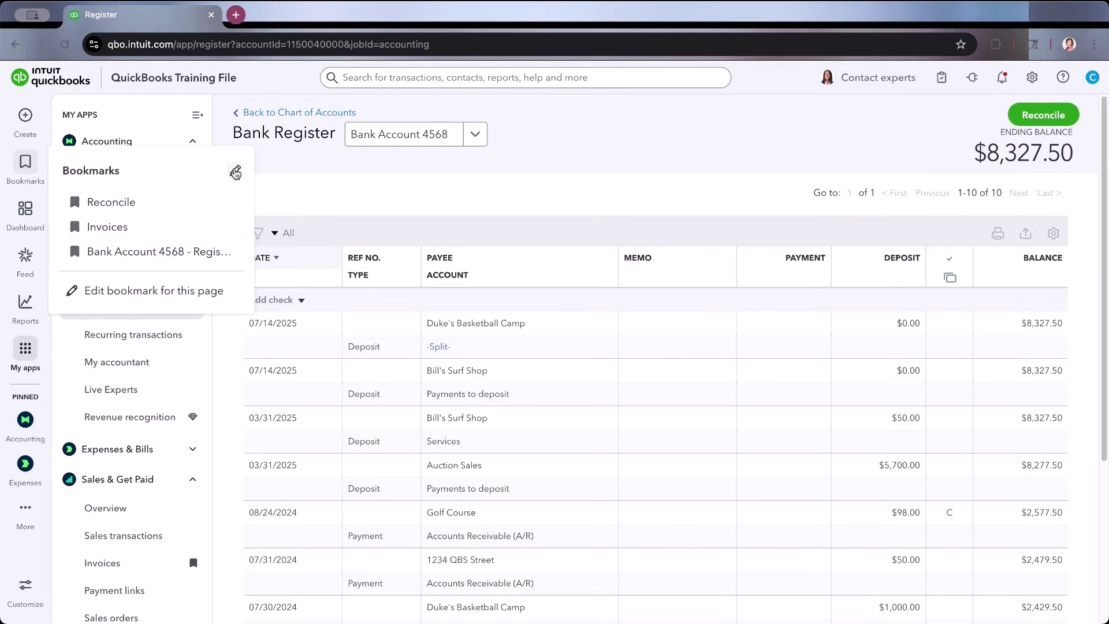
# In the bookmark customization window, check the Customers and Contractors pages
pyautogui.click(235, 172)
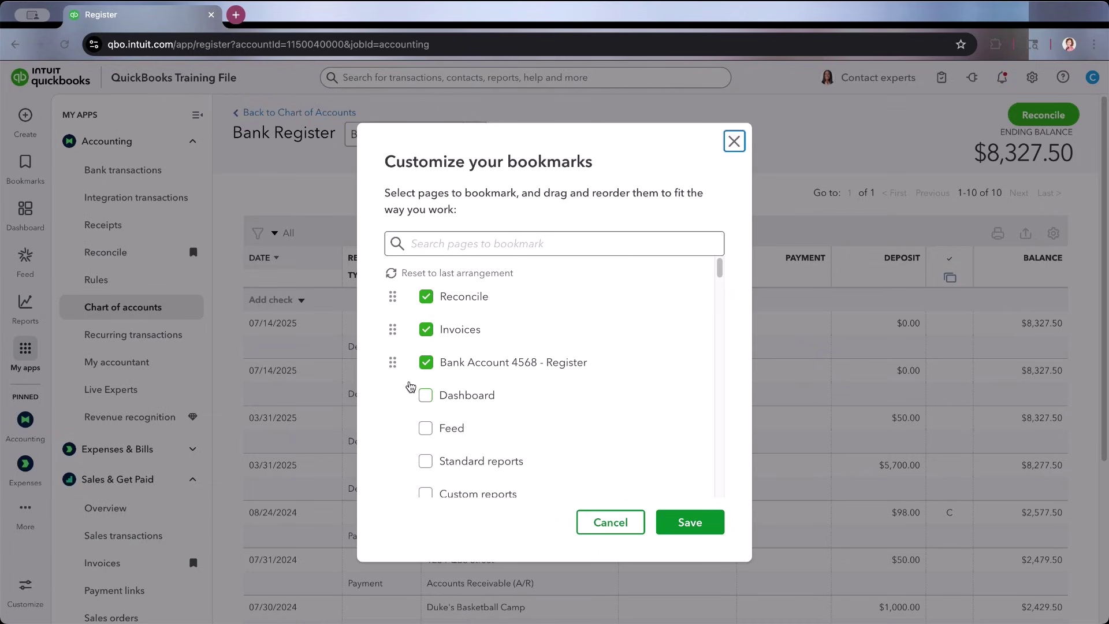
pyautogui.scroll(-10, 452, 421)
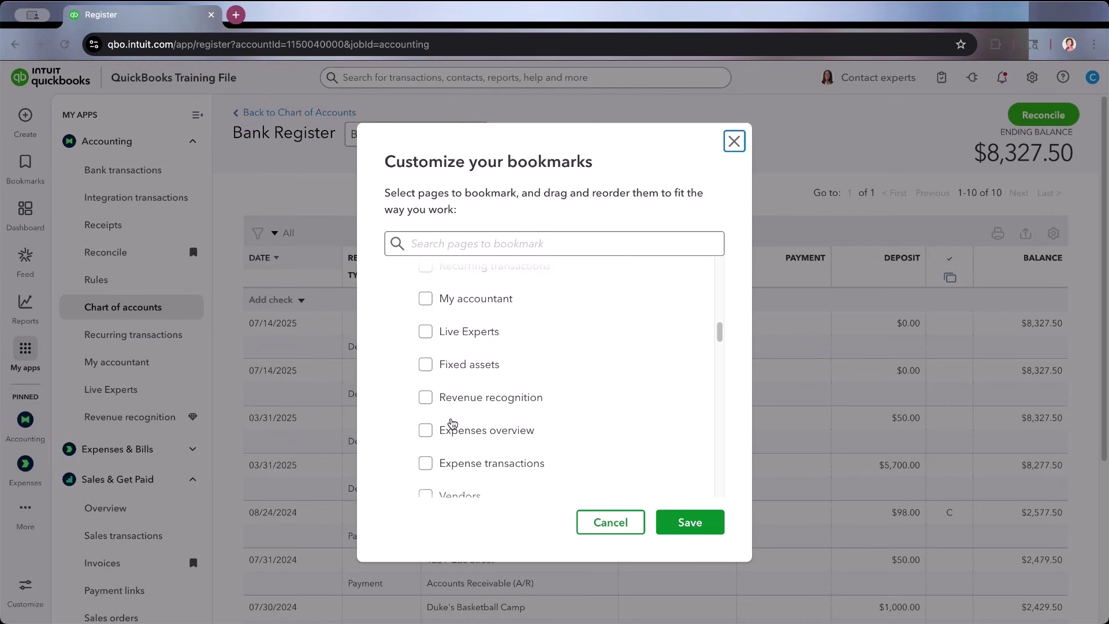
pyautogui.scroll(-15, 452, 424)
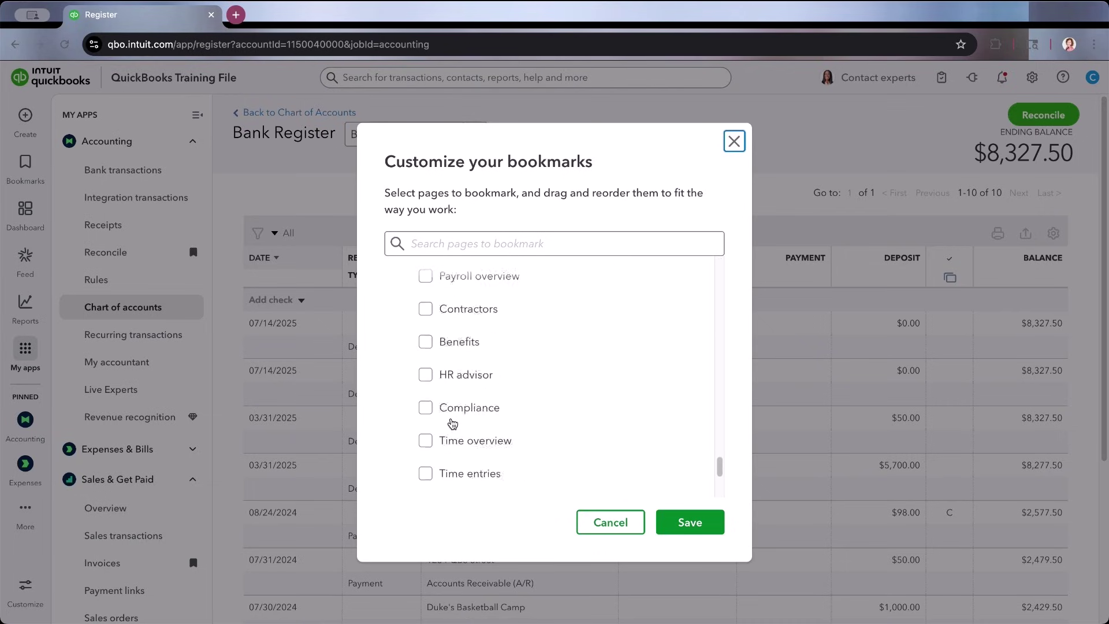
pyautogui.scroll(-5, 453, 423)
pyautogui.scroll(10, 453, 423)
pyautogui.scroll(-5, 453, 423)
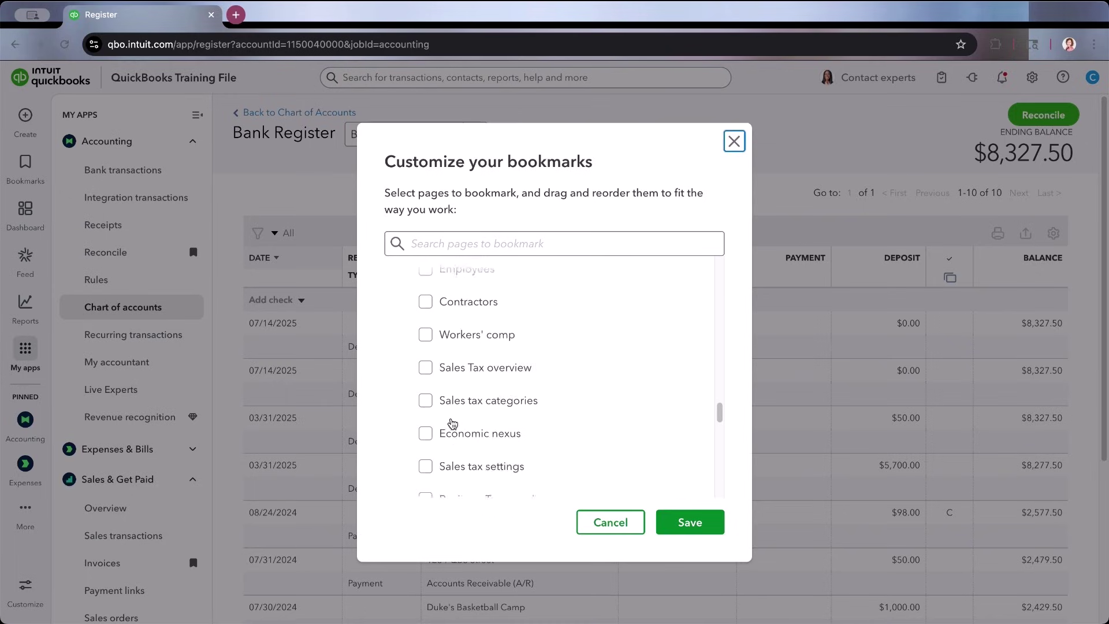
pyautogui.scroll(5, 453, 423)
pyautogui.scroll(-3, 448, 414)
pyautogui.click(425, 346)
pyautogui.click(425, 345)
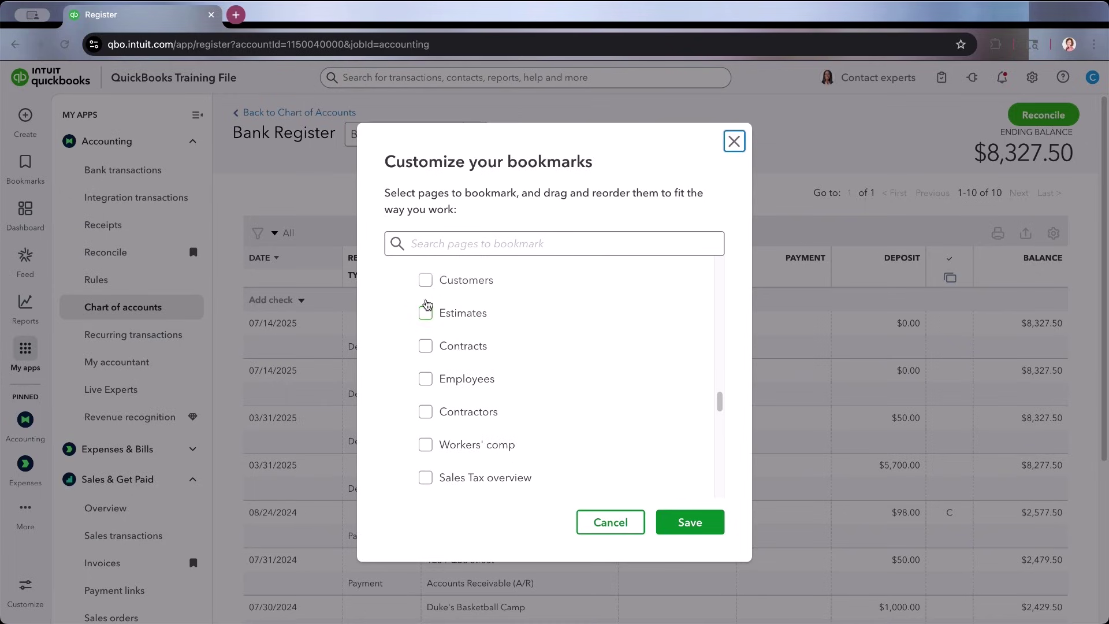
pyautogui.scroll(-1, 427, 305)
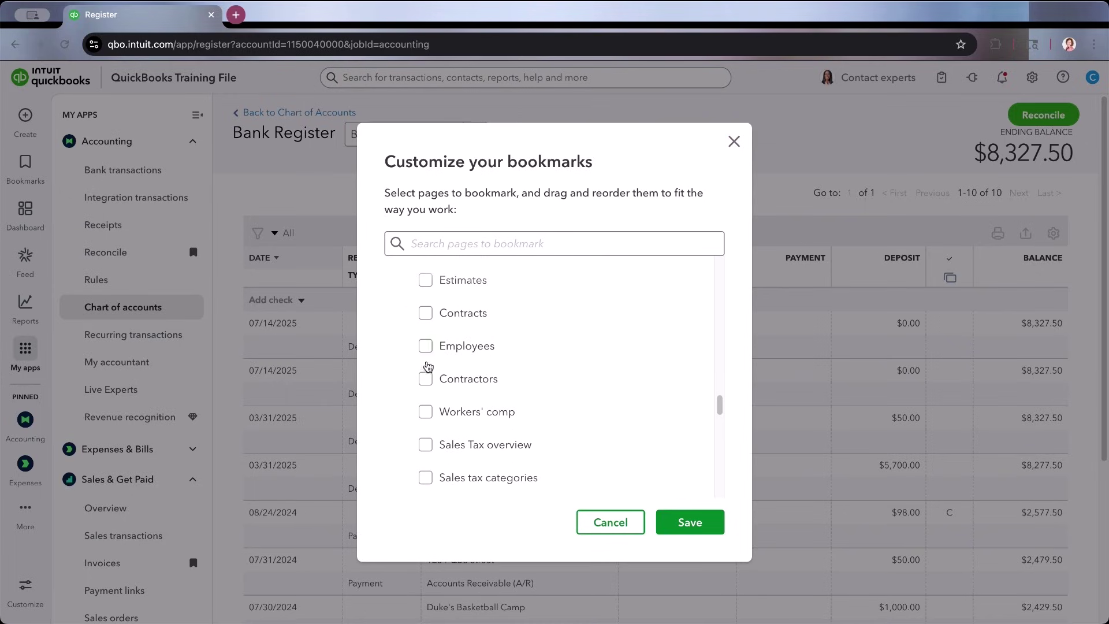
pyautogui.click(425, 378)
# Move Invoices above Reconcile, then reset to the last arrangement and save the bookmarks
pyautogui.scroll(1, 427, 381)
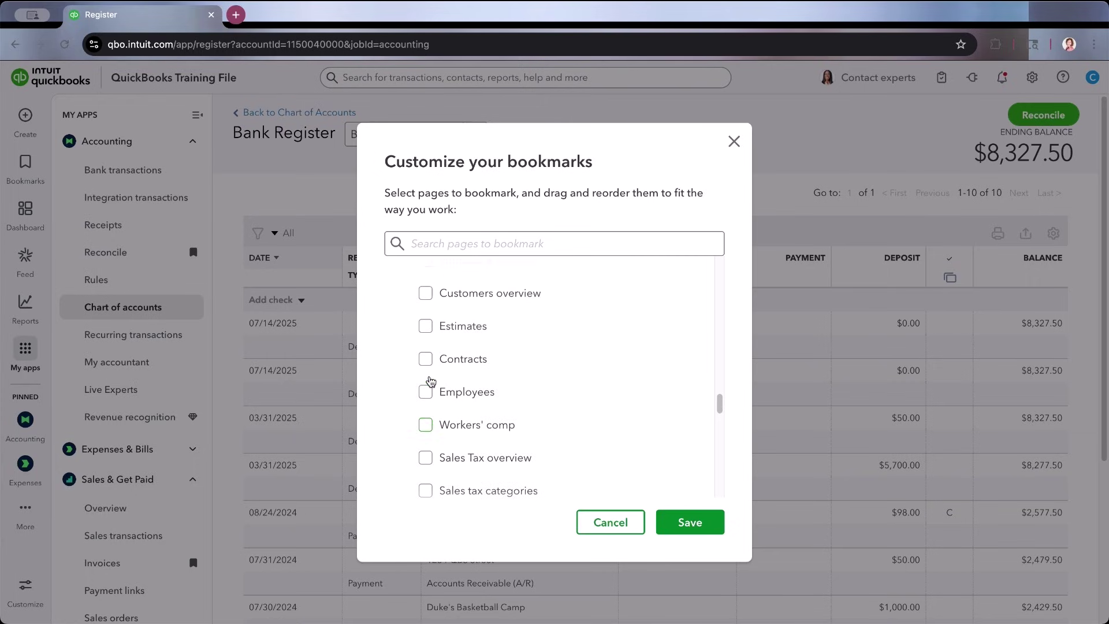
pyautogui.scroll(-5, 429, 381)
pyautogui.scroll(1, 430, 379)
pyautogui.scroll(3, 430, 381)
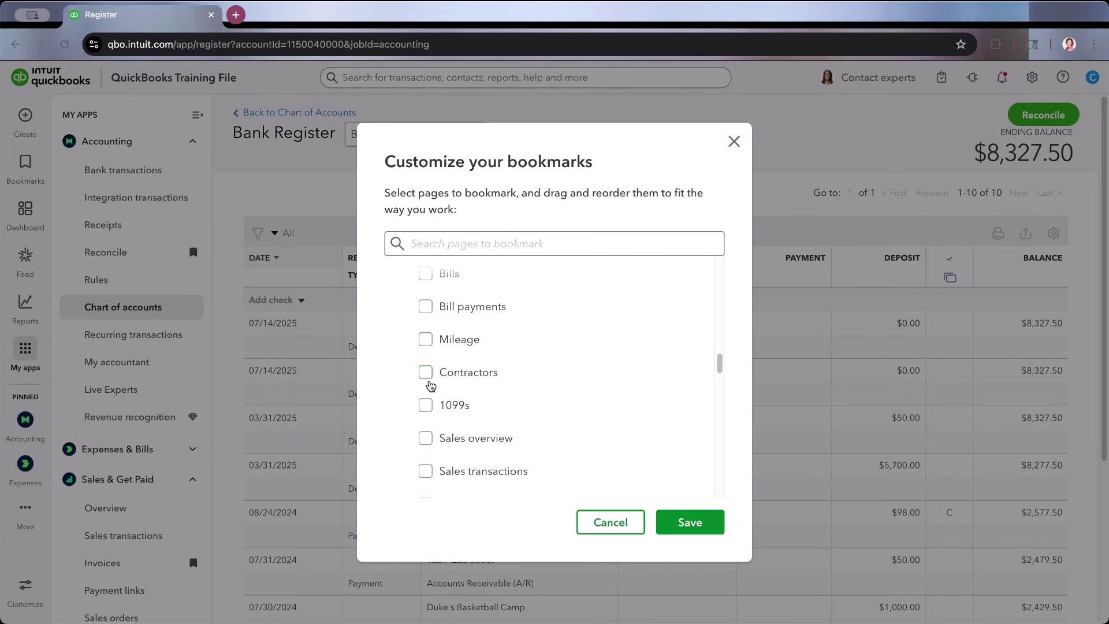
pyautogui.scroll(2, 430, 398)
pyautogui.scroll(15, 431, 361)
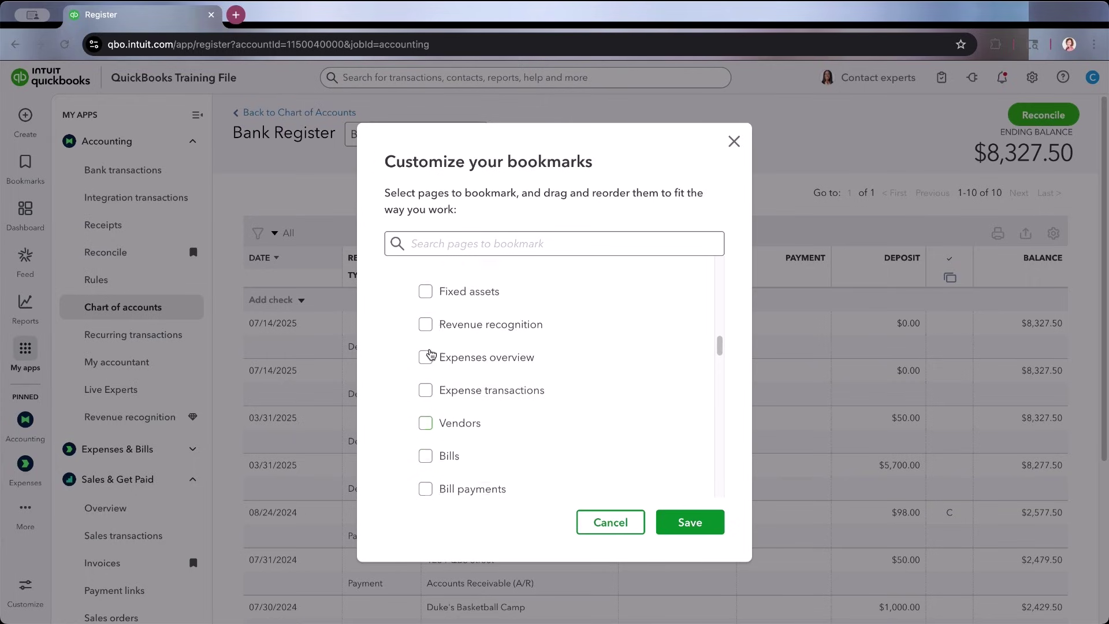
pyautogui.scroll(5, 450, 358)
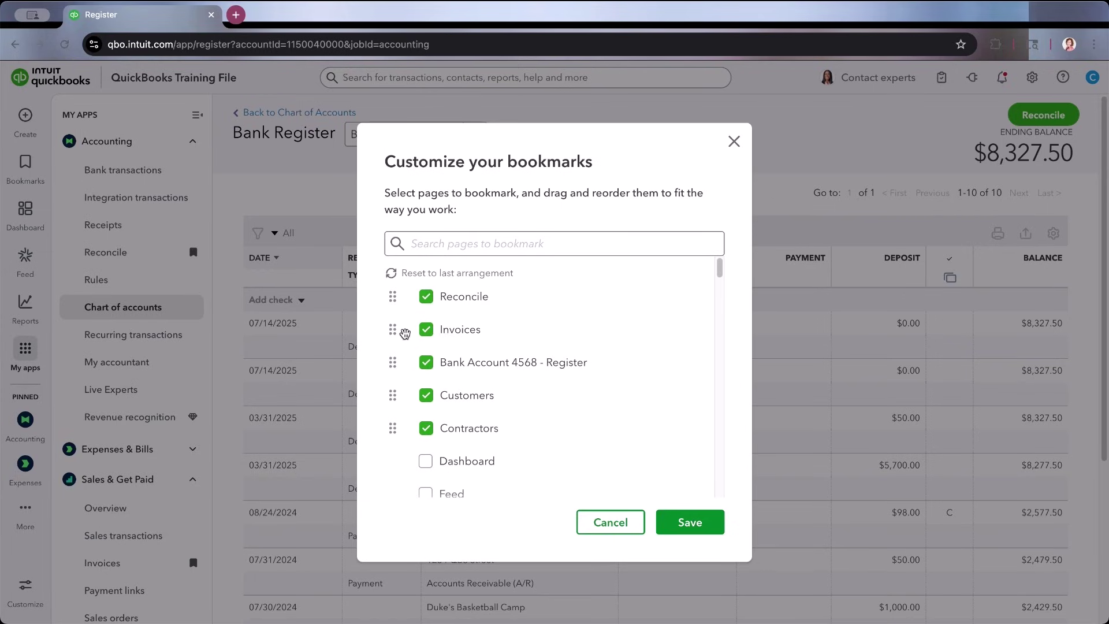
pyautogui.moveTo(404, 333); pyautogui.dragTo(392, 298)
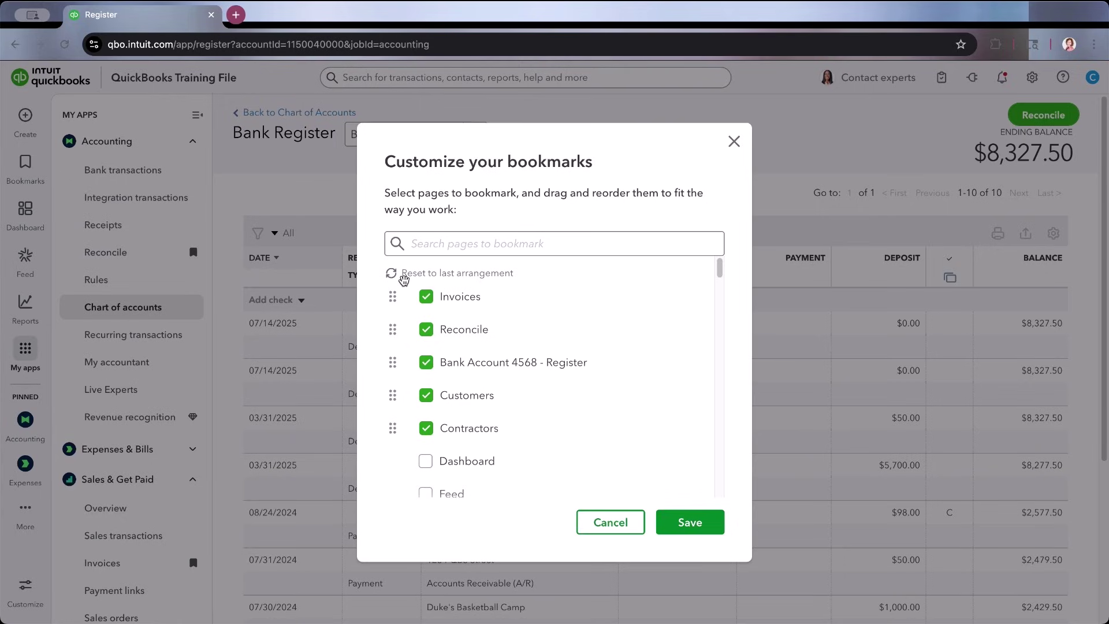
pyautogui.click(391, 276)
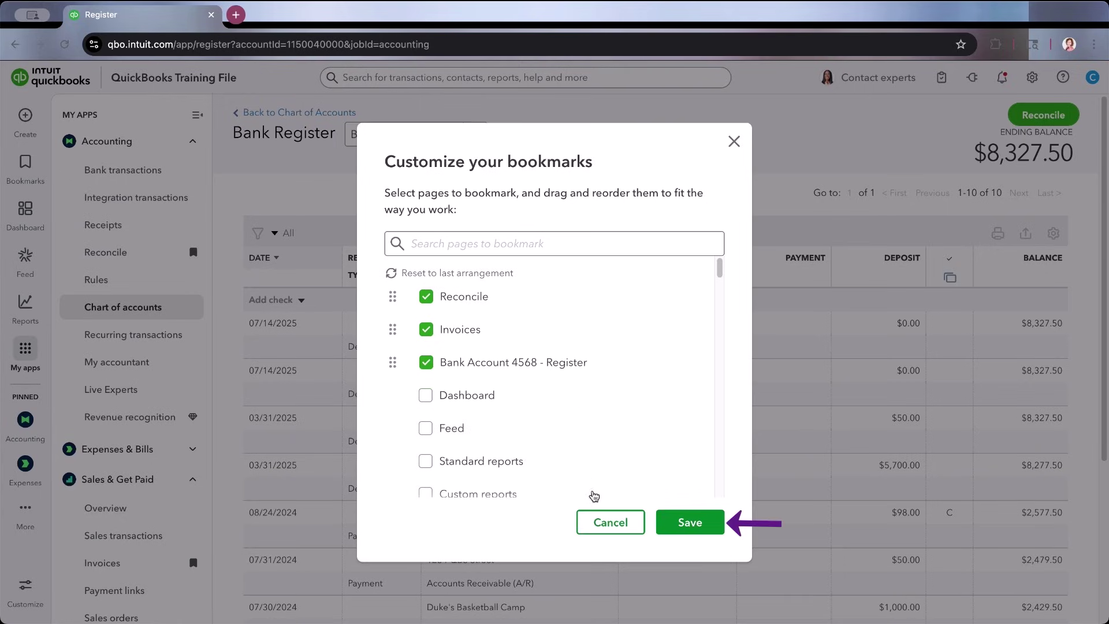
pyautogui.click(684, 524)
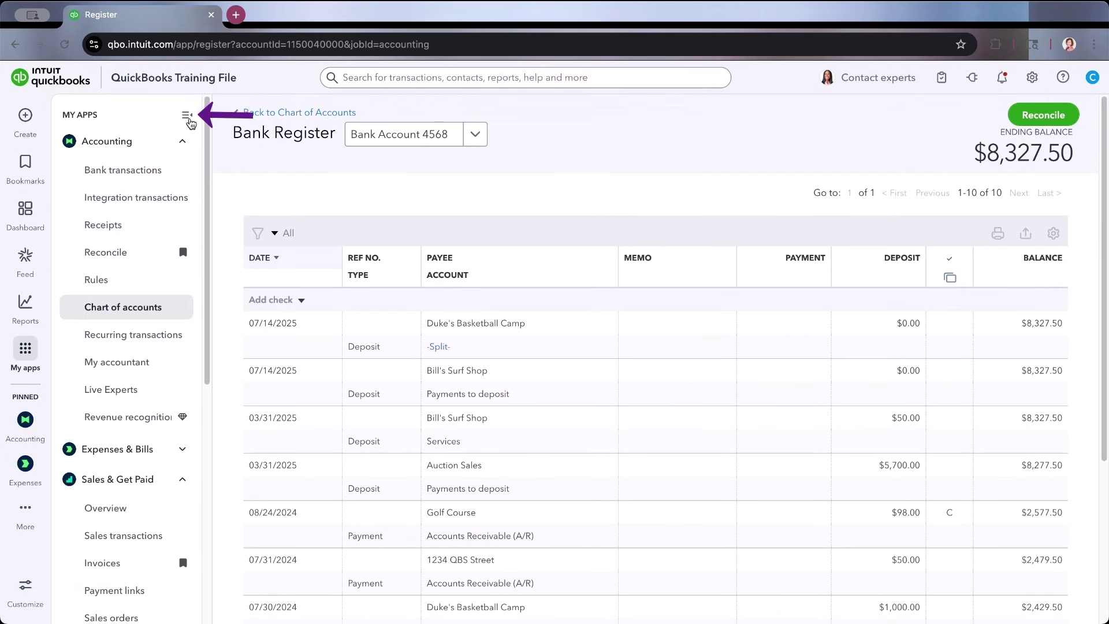
# Collapse the apps menu panel, expand it, collapse it again, and show the bookmarks list
pyautogui.click(187, 117)
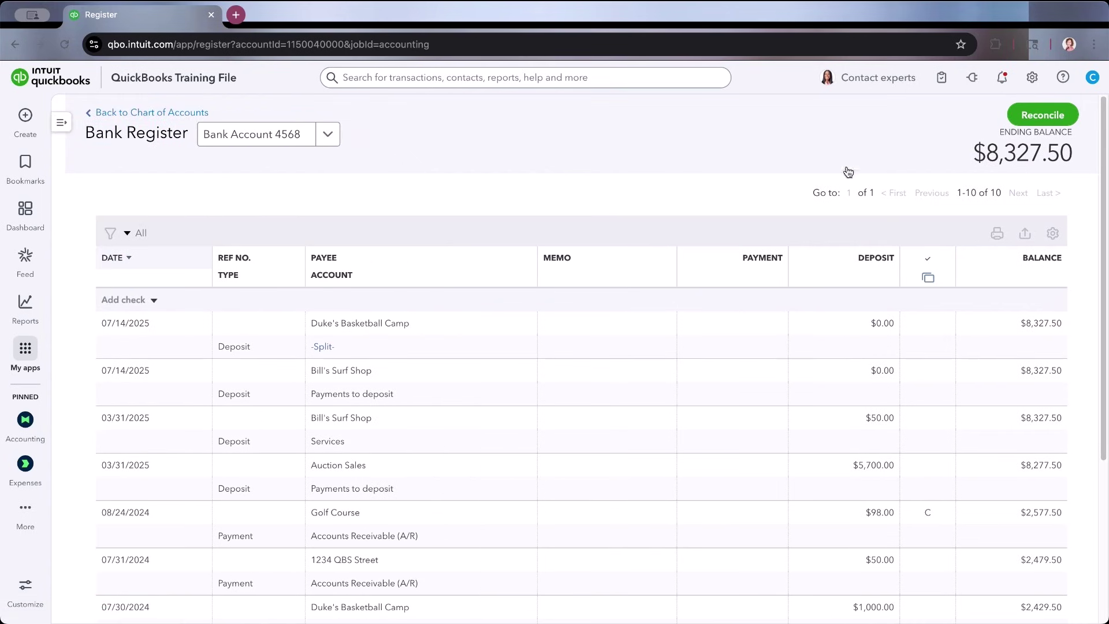
pyautogui.click(61, 124)
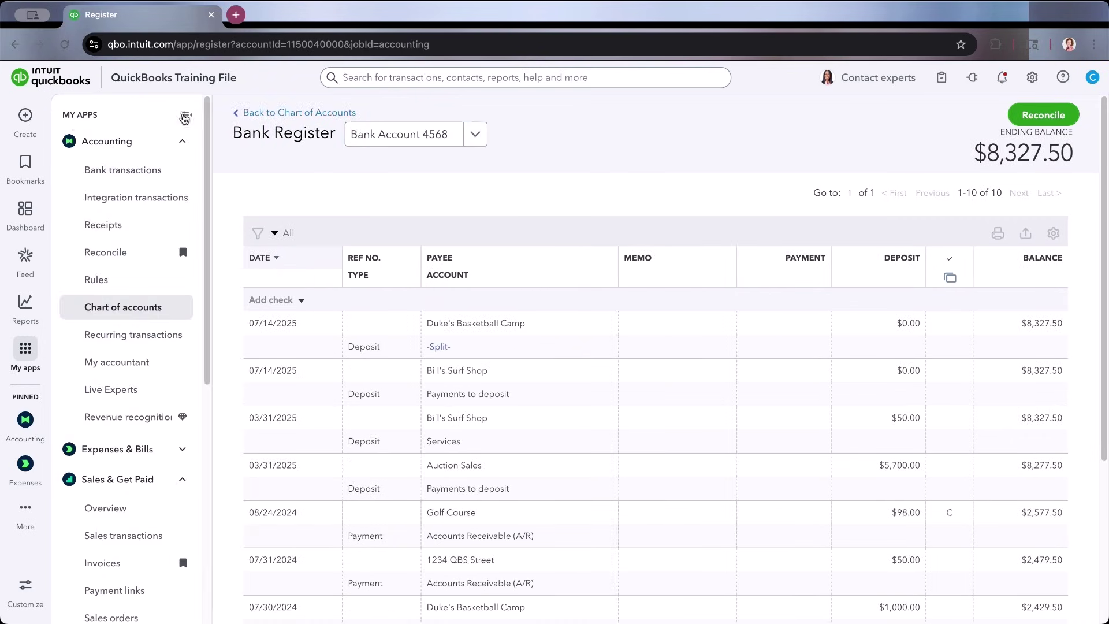
pyautogui.click(184, 119)
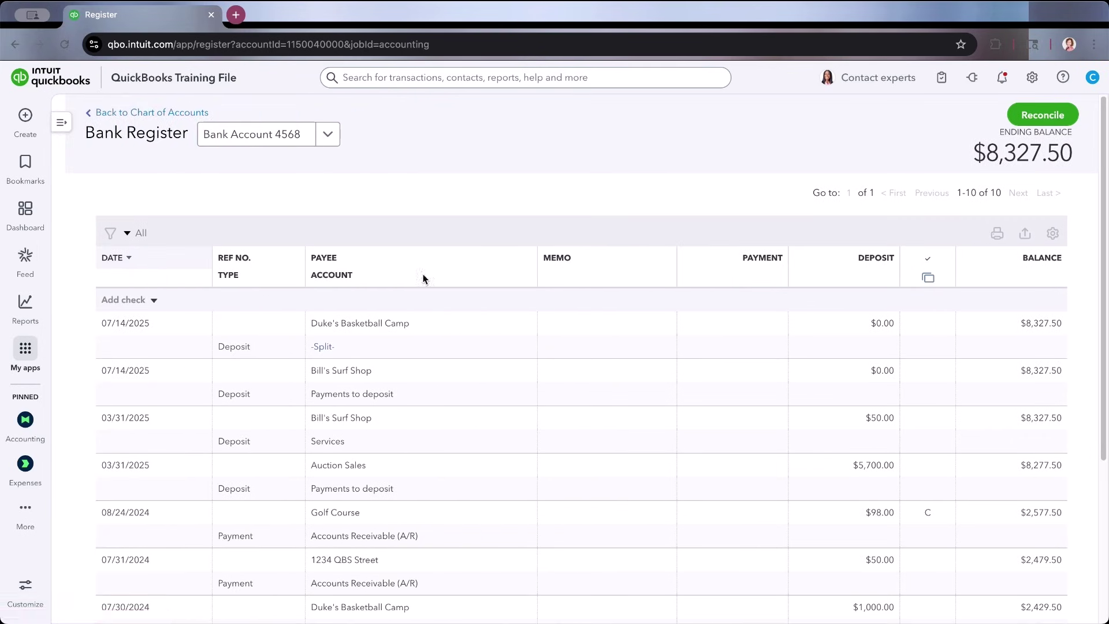
pyautogui.click(36, 175)
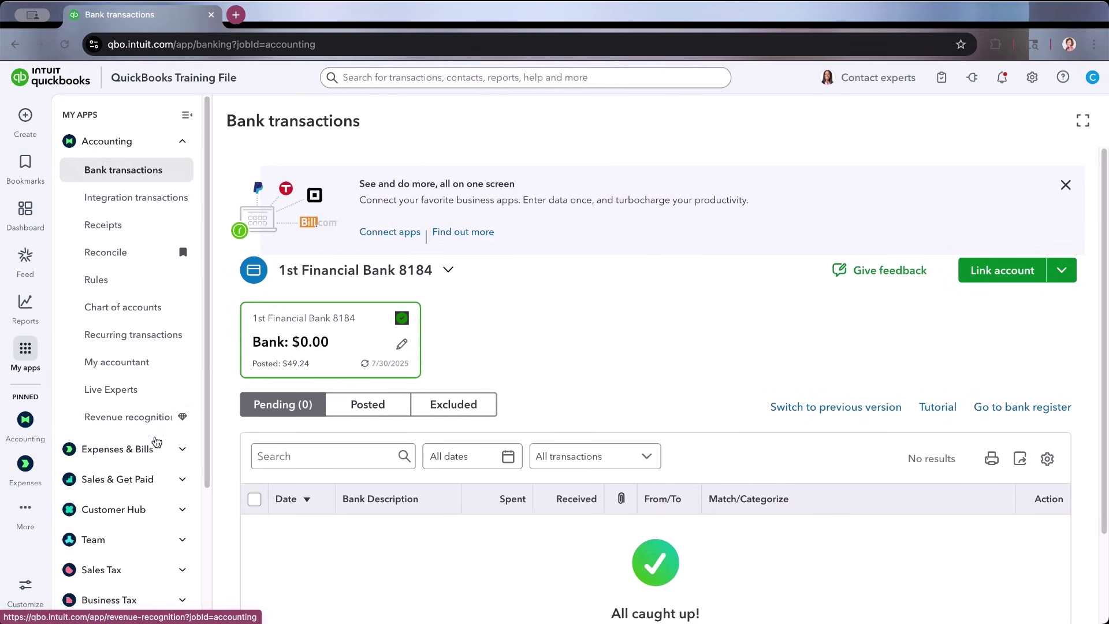
# Bookmark the Sales & Get Paid Overview page and remove the Reconcile bookmark
pyautogui.click(159, 450)
pyautogui.scroll(-4, 156, 507)
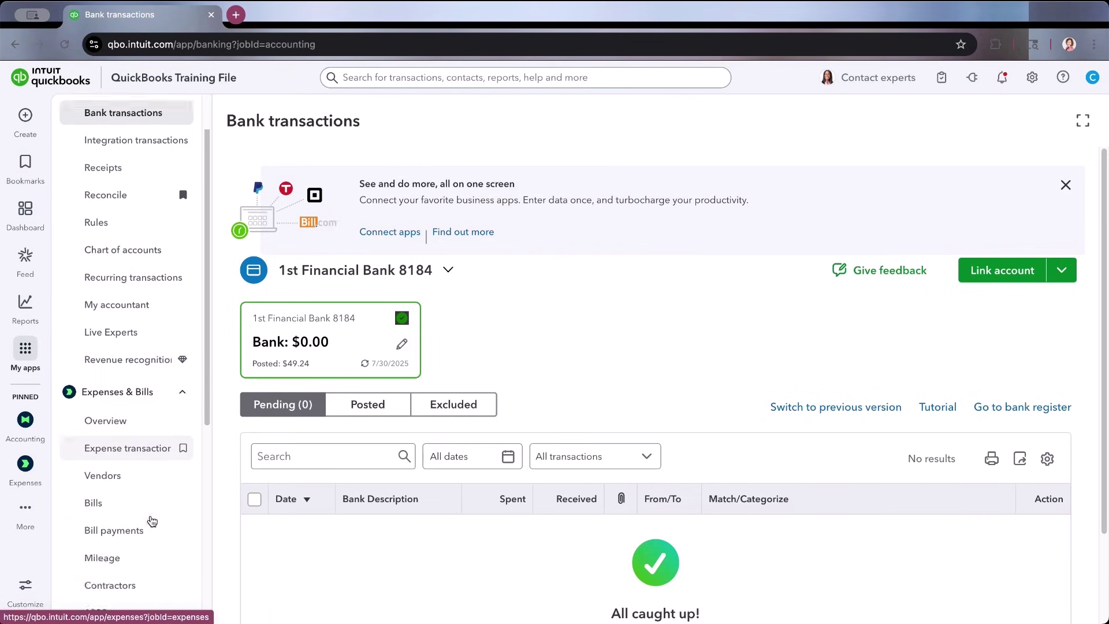
pyautogui.scroll(-5, 150, 471)
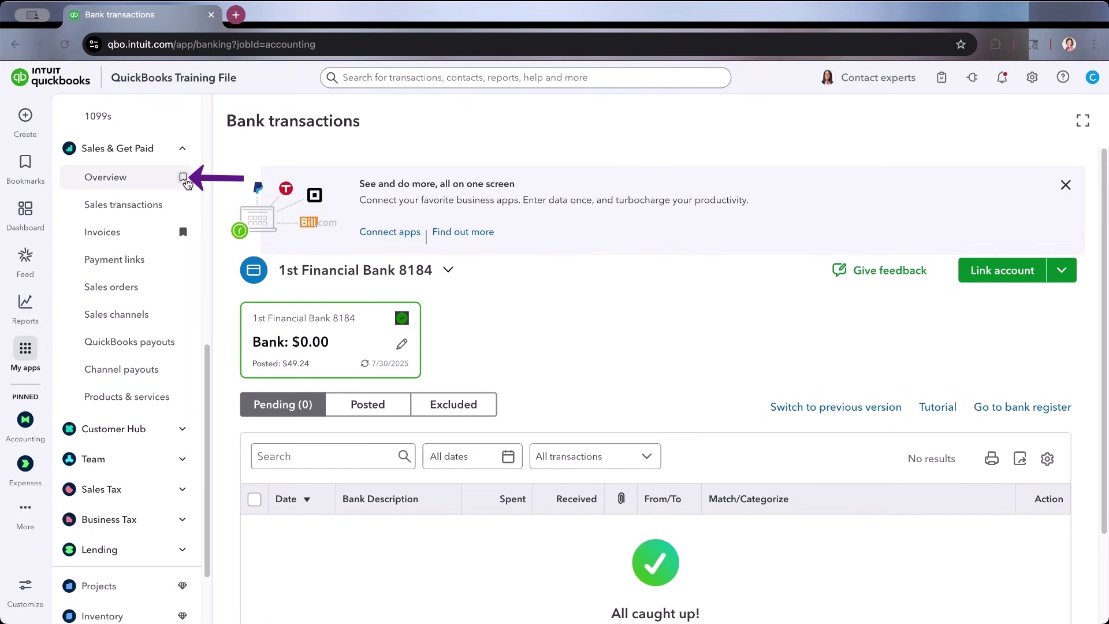
pyautogui.click(185, 180)
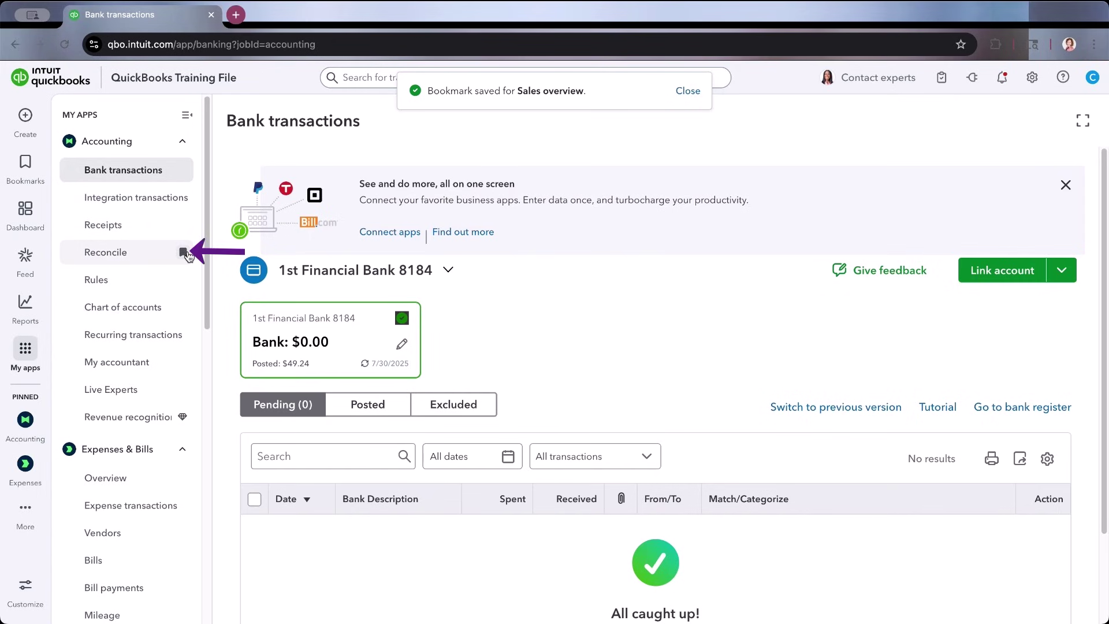
pyautogui.click(185, 254)
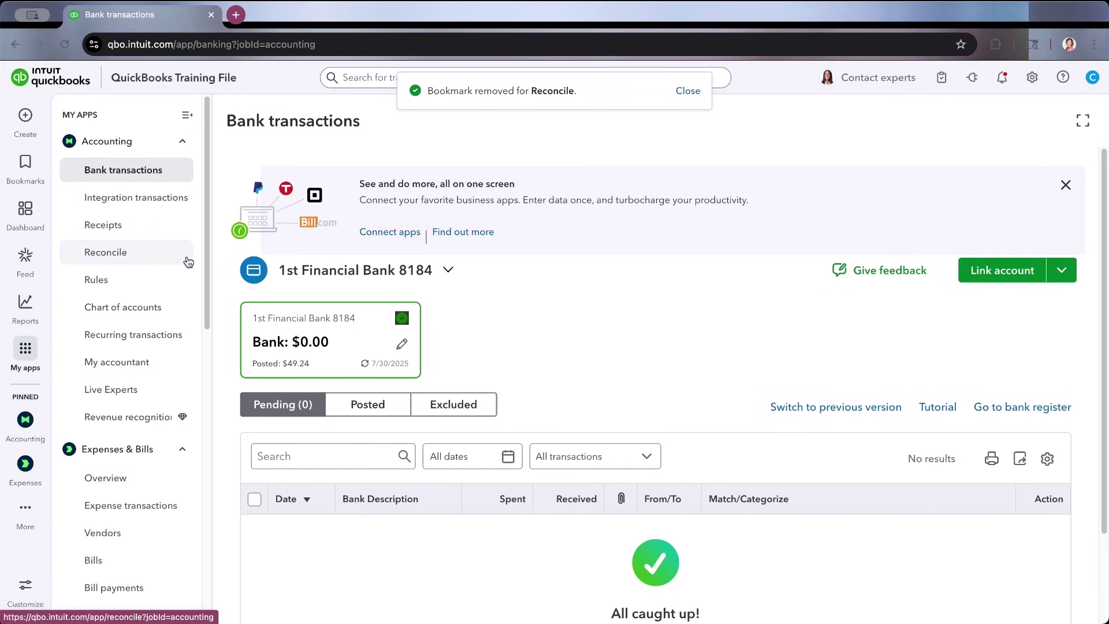